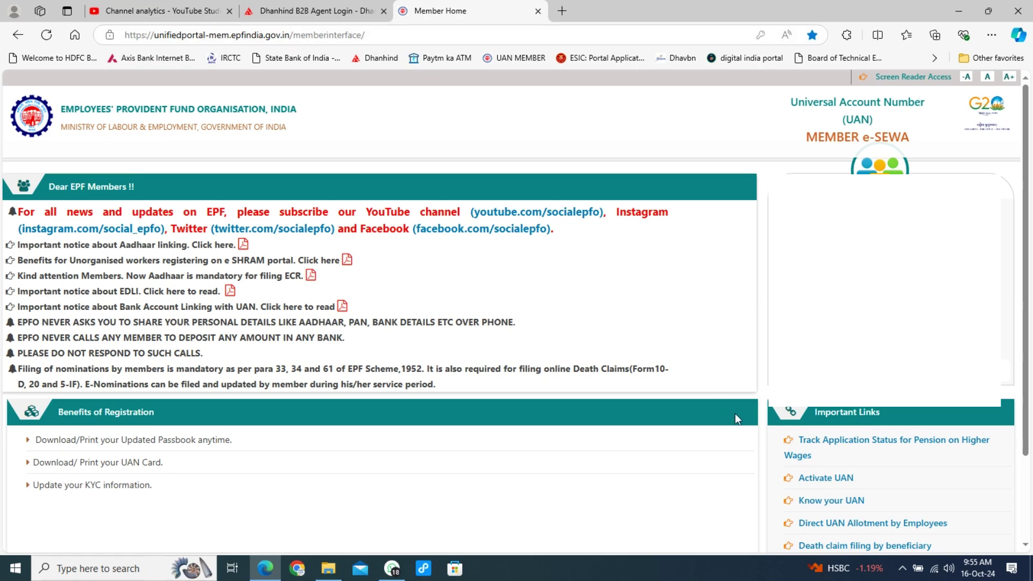
# - Scroll down the Member Home page and open 'Death claim filing by beneficiary' under Important Links
pyautogui.scroll(-2, 756, 433)
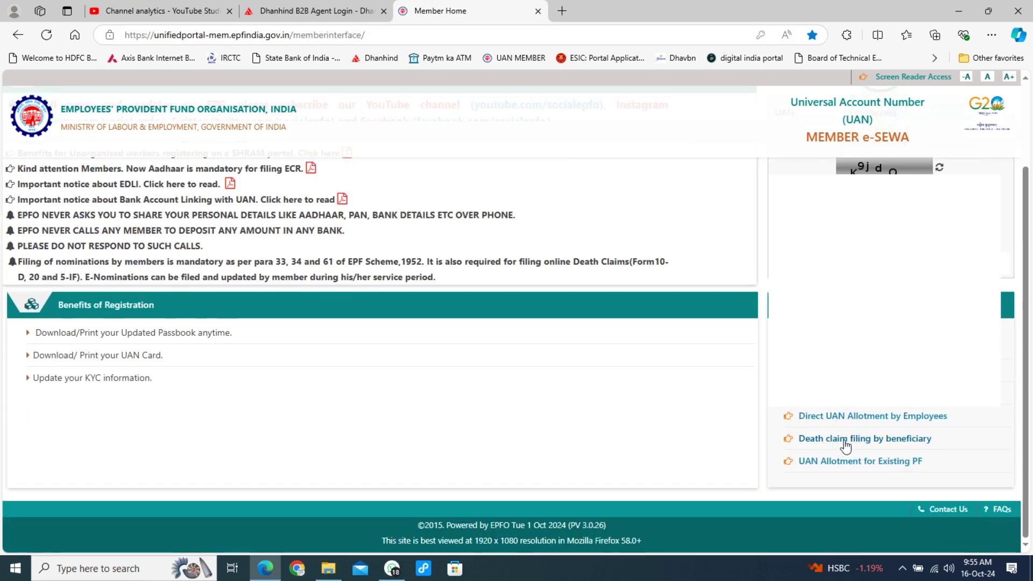
pyautogui.click(855, 442)
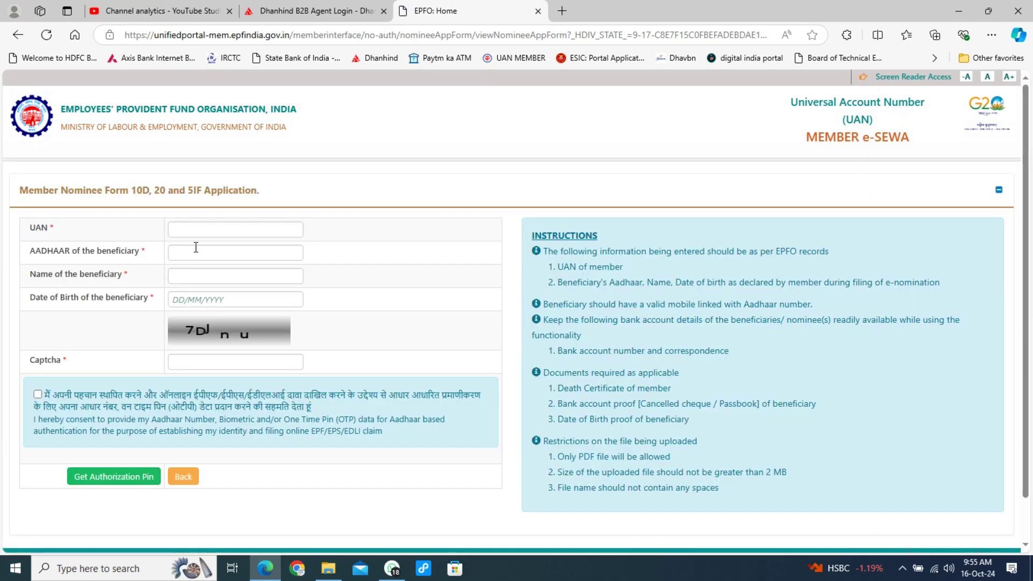
# - Once the nominee application form loads, click into its UAN field
pyautogui.click(204, 229)
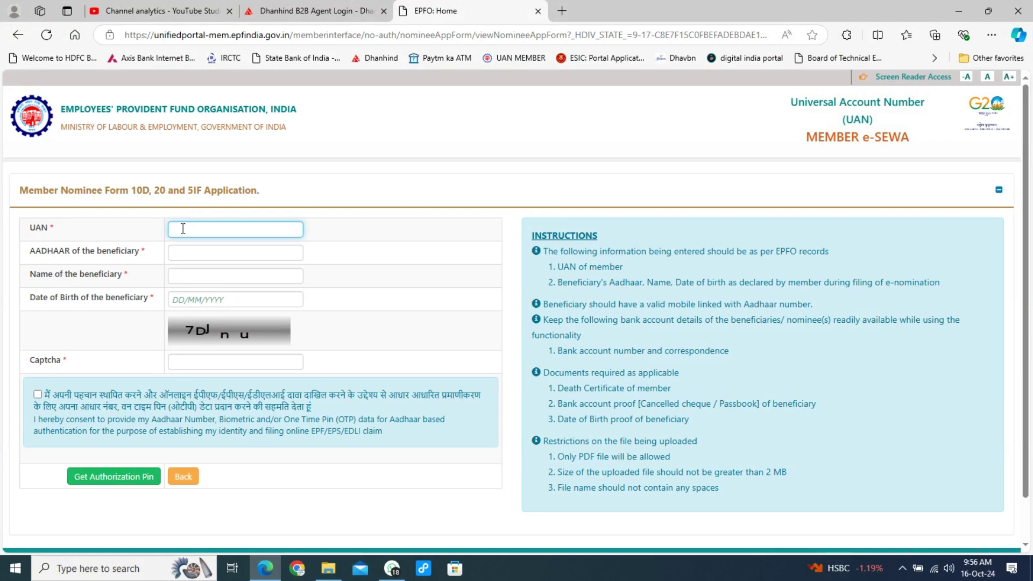
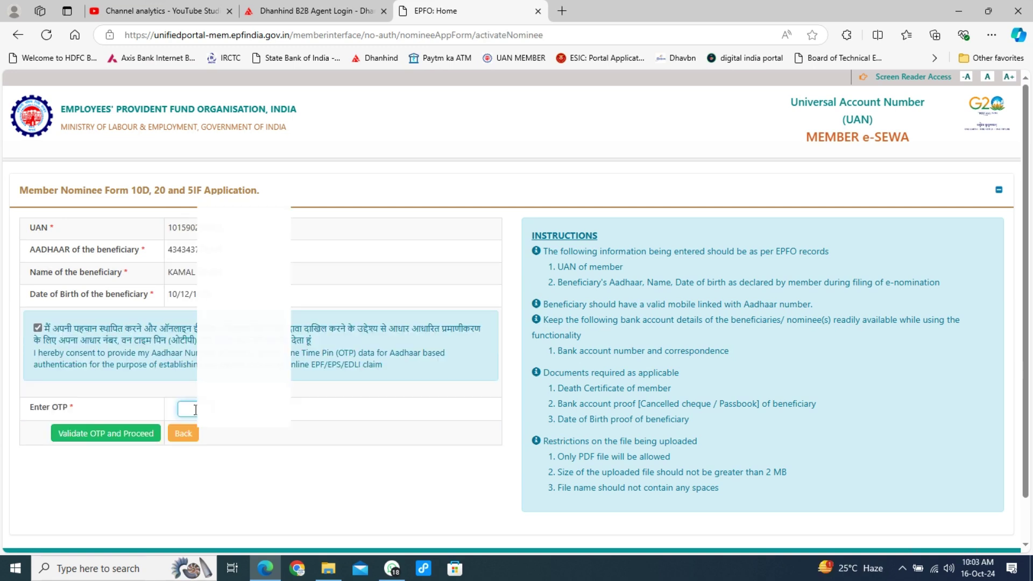
# - Fill in the member's UAN, the beneficiary's details and the received OTP, then validate and proceed
pyautogui.click(107, 436)
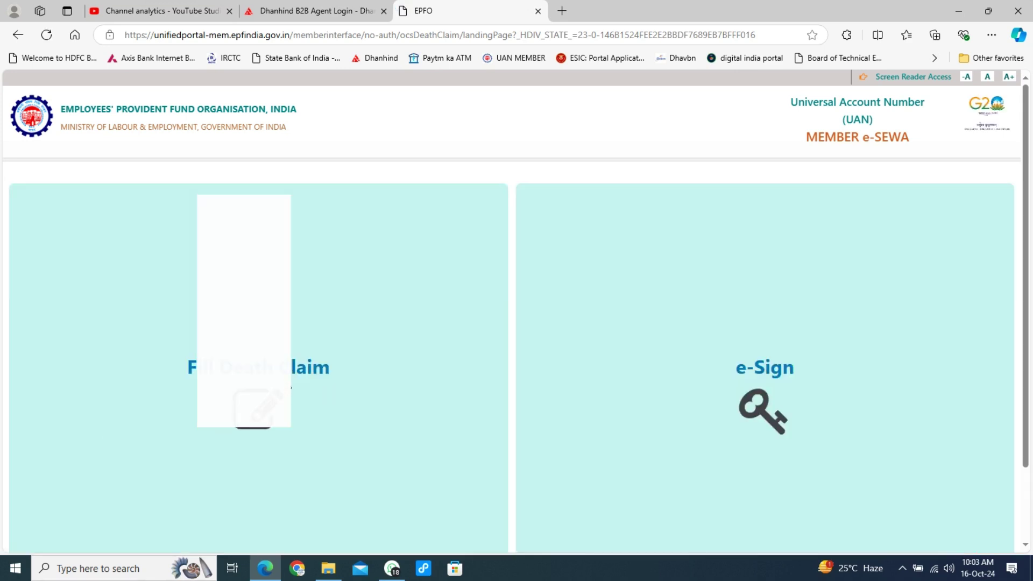
# - Open the Fill Death Claim tile from the death claim landing page
pyautogui.click(297, 369)
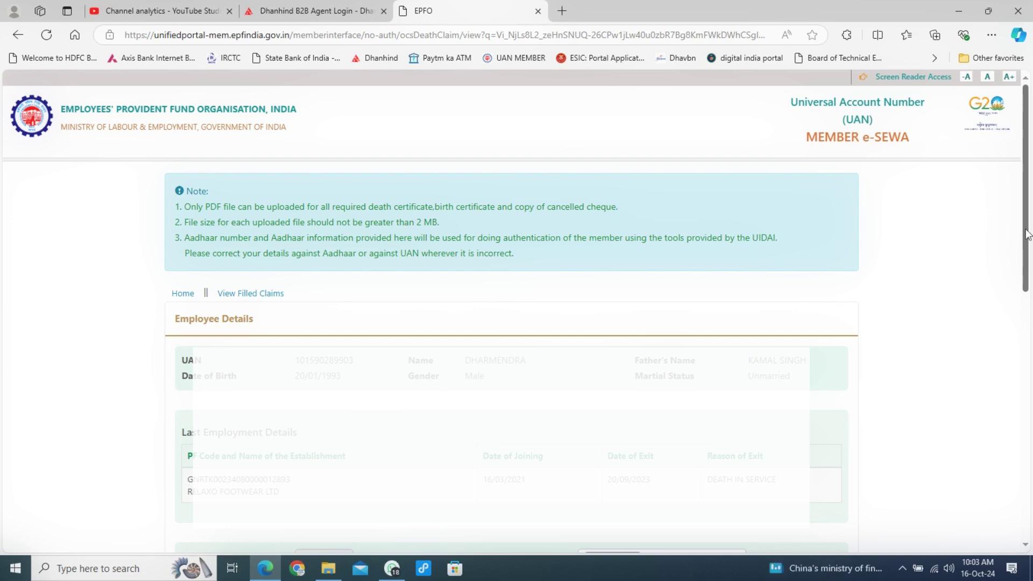
pyautogui.moveTo(1028, 234); pyautogui.dragTo(1023, 392)
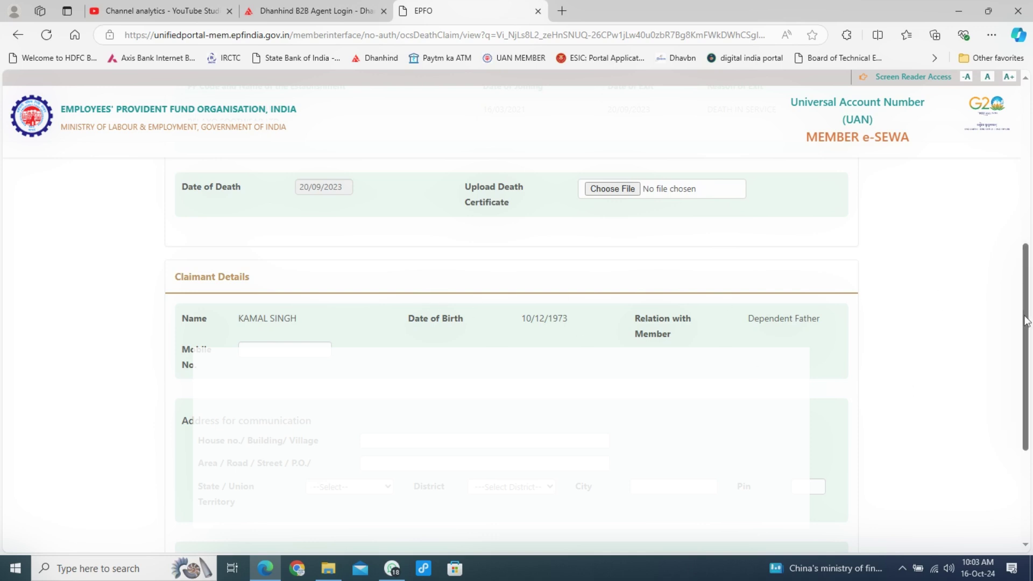
pyautogui.scroll(7, 329, 229)
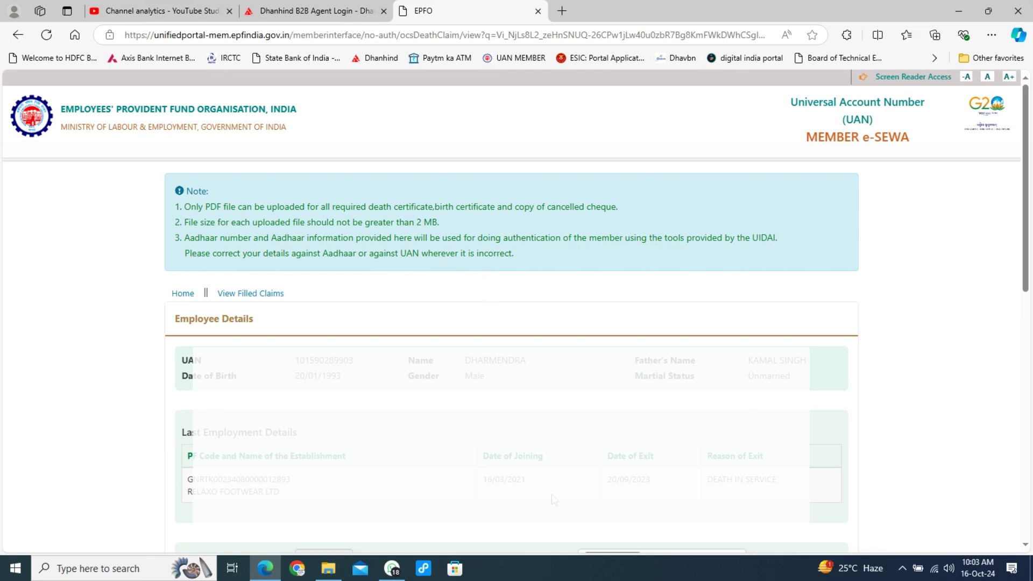
pyautogui.click(1023, 393)
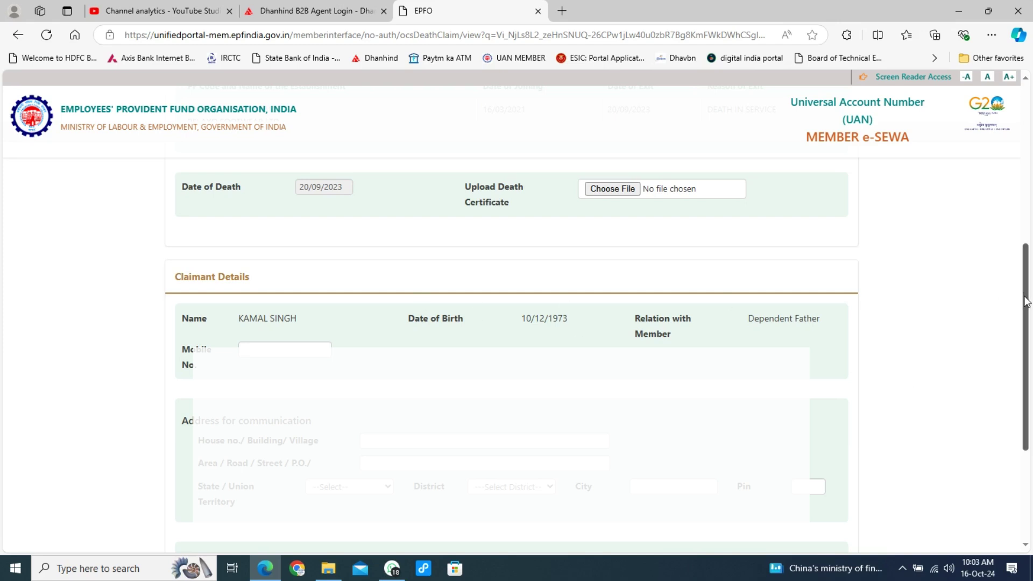
pyautogui.scroll(1, 1027, 316)
pyautogui.scroll(1, 1026, 316)
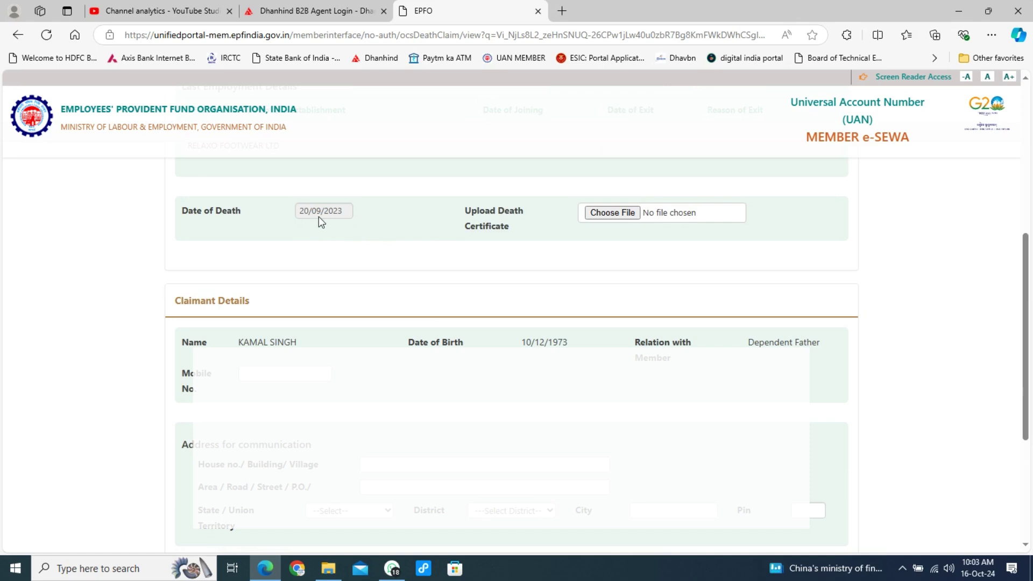
# - Upload death.pdf from the Desktop through Upload Death Certificate
pyautogui.click(607, 214)
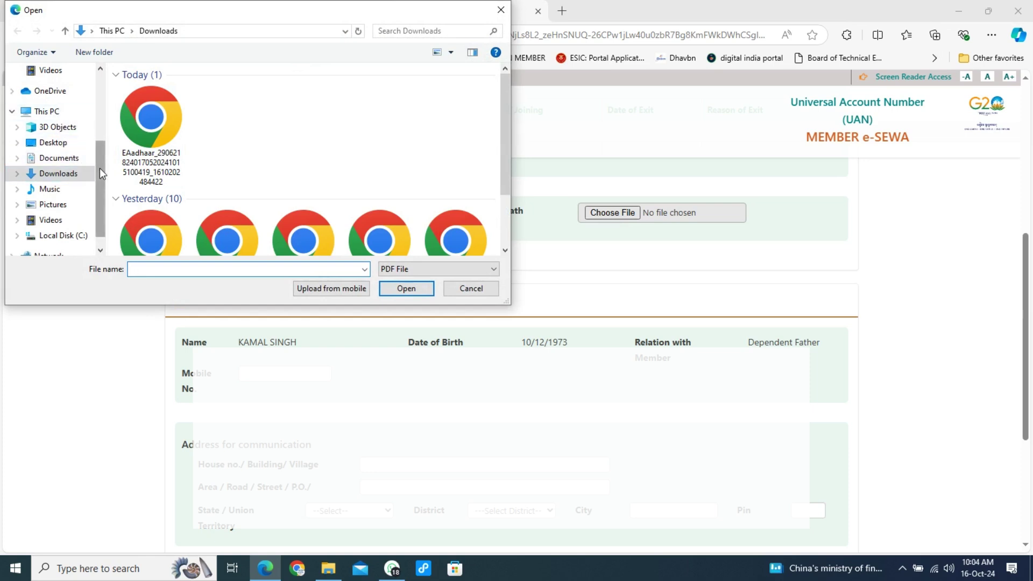
pyautogui.moveTo(99, 168); pyautogui.dragTo(101, 119)
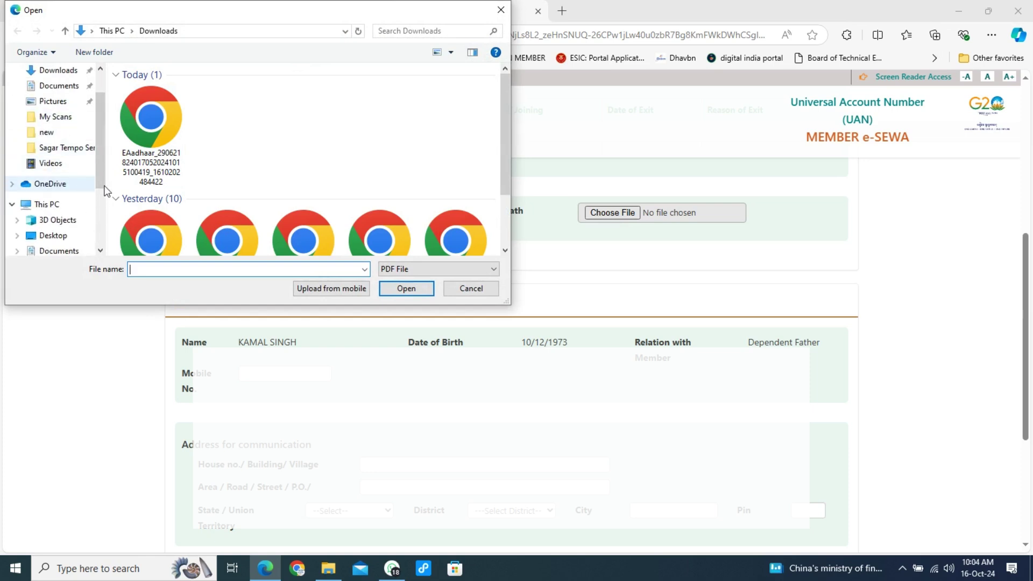
pyautogui.moveTo(102, 160); pyautogui.dragTo(107, 132)
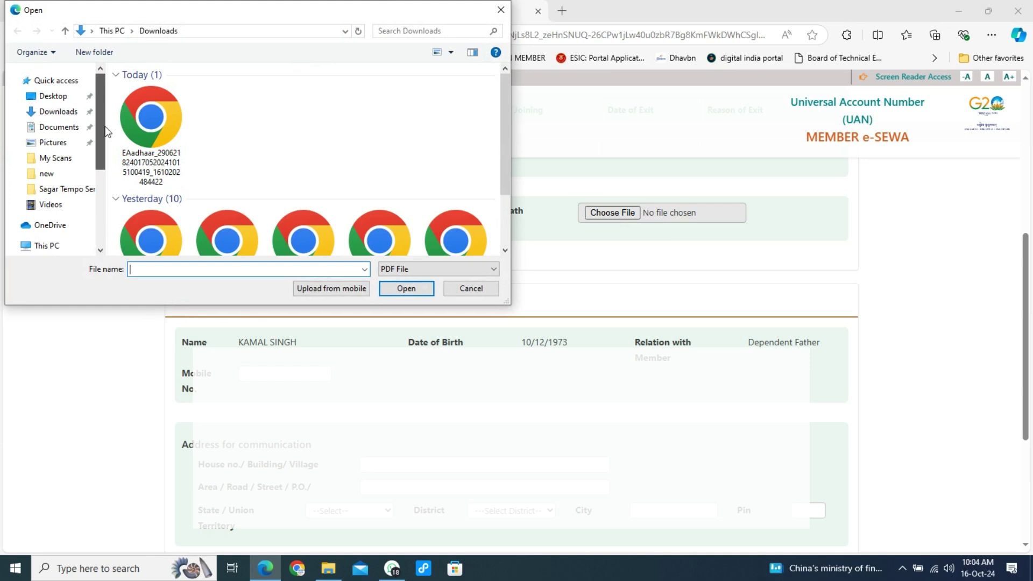
pyautogui.click(59, 97)
pyautogui.click(277, 113)
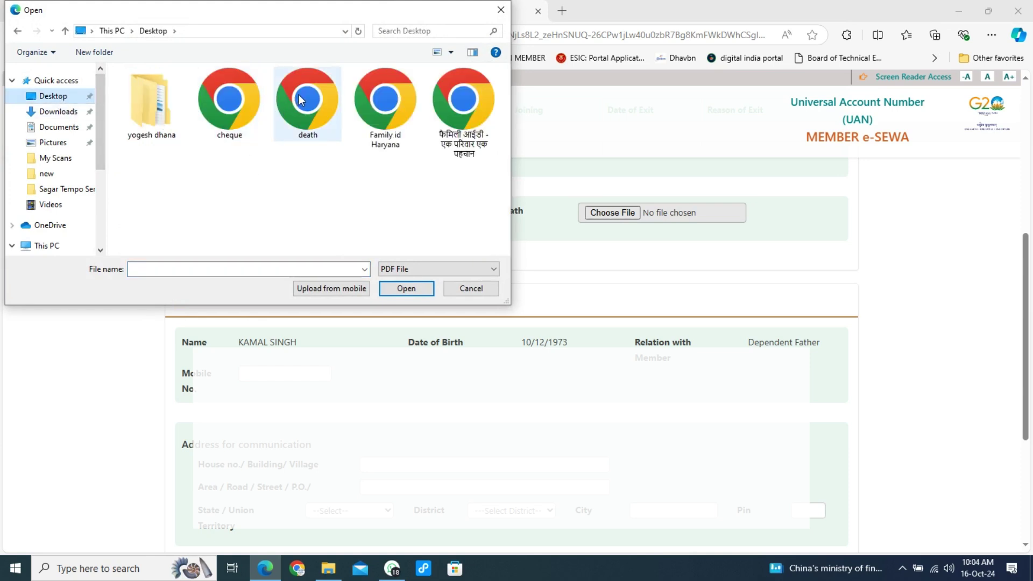
pyautogui.click(406, 289)
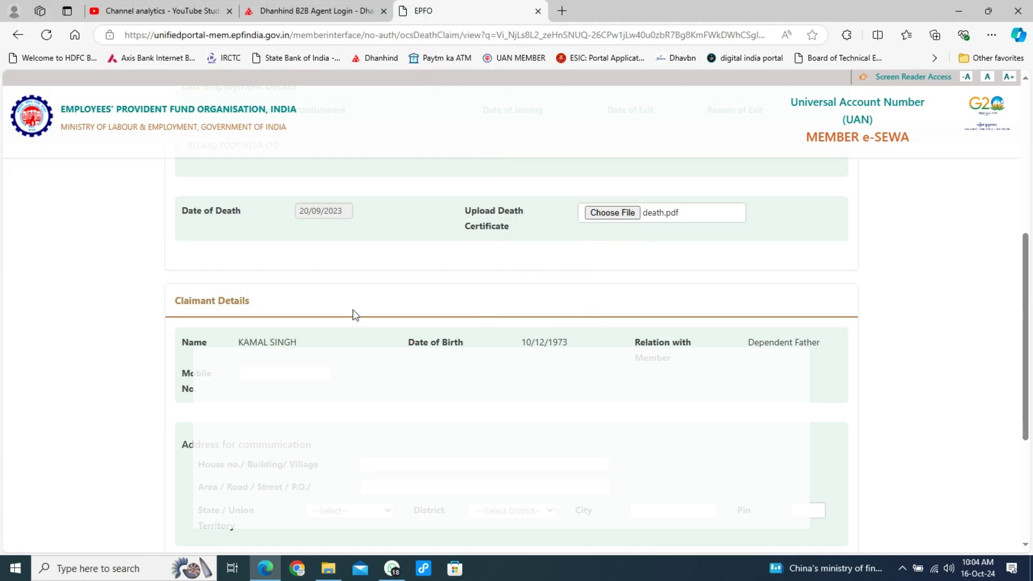
# - Enter the claimant's mobile number, fill the address from saved details and edit the house line
pyautogui.click(273, 374)
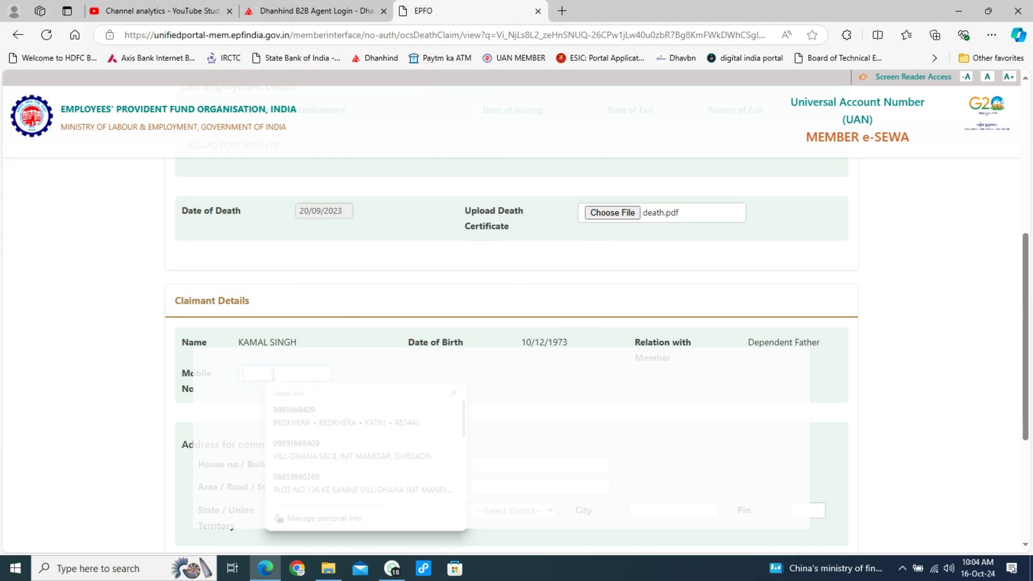
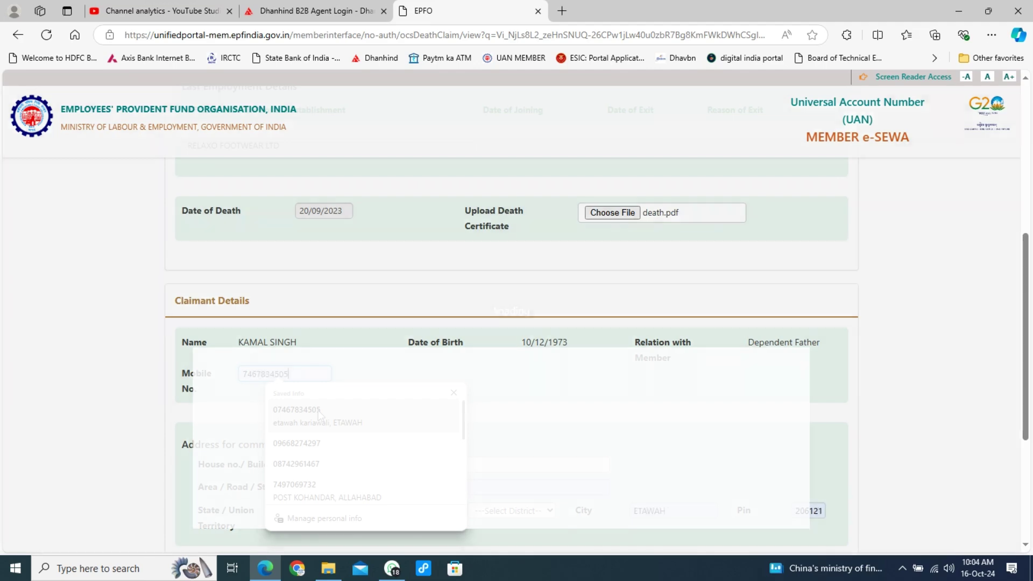
pyautogui.click(318, 414)
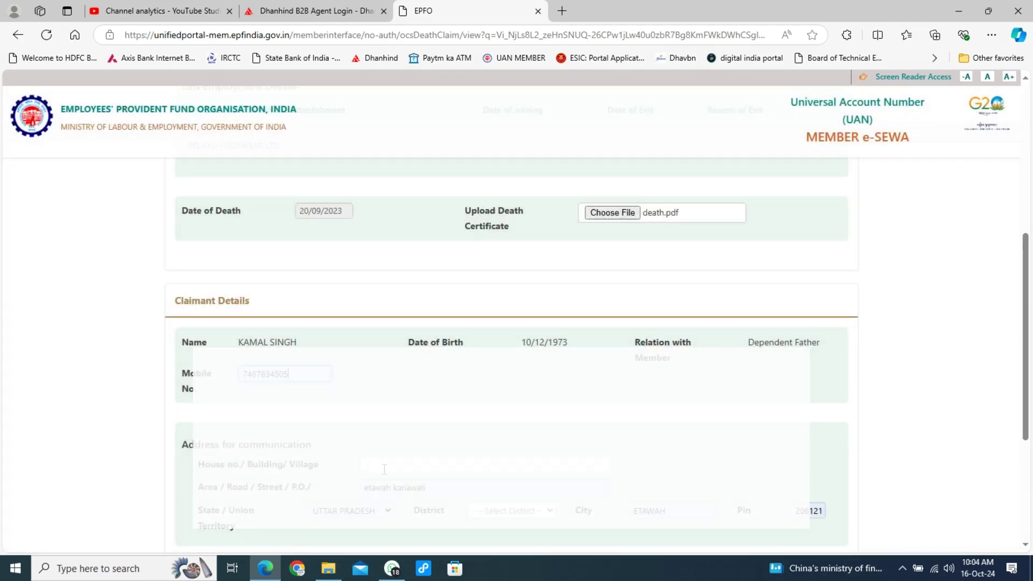
pyautogui.click(388, 465)
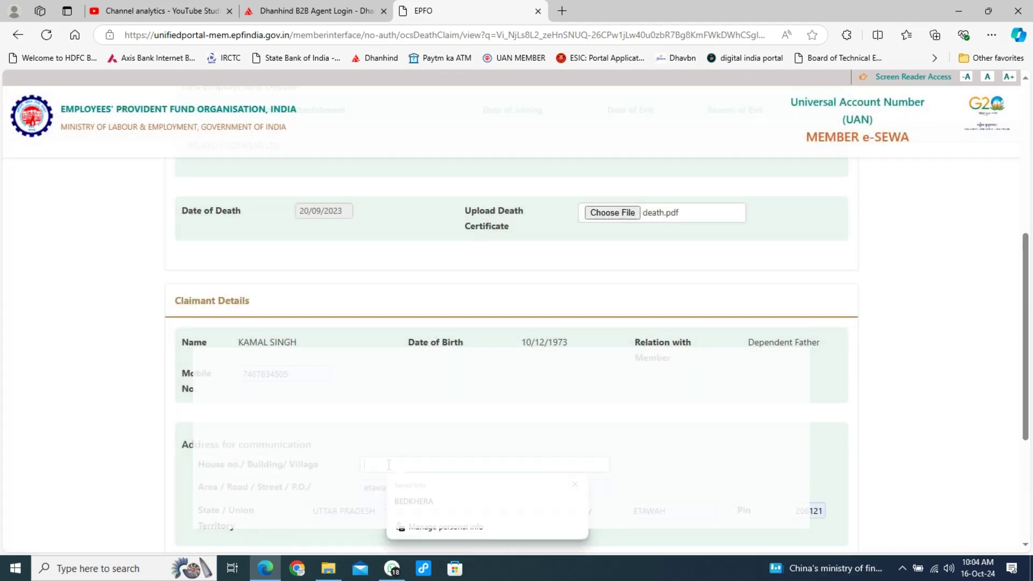
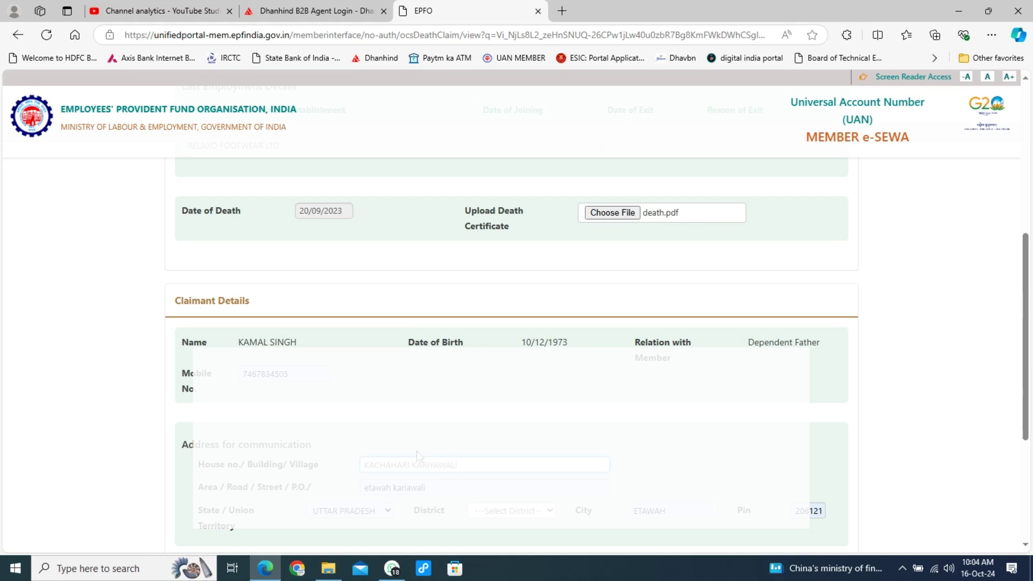
# - Select ETAWAH as the claimant's district in the address
pyautogui.click(528, 518)
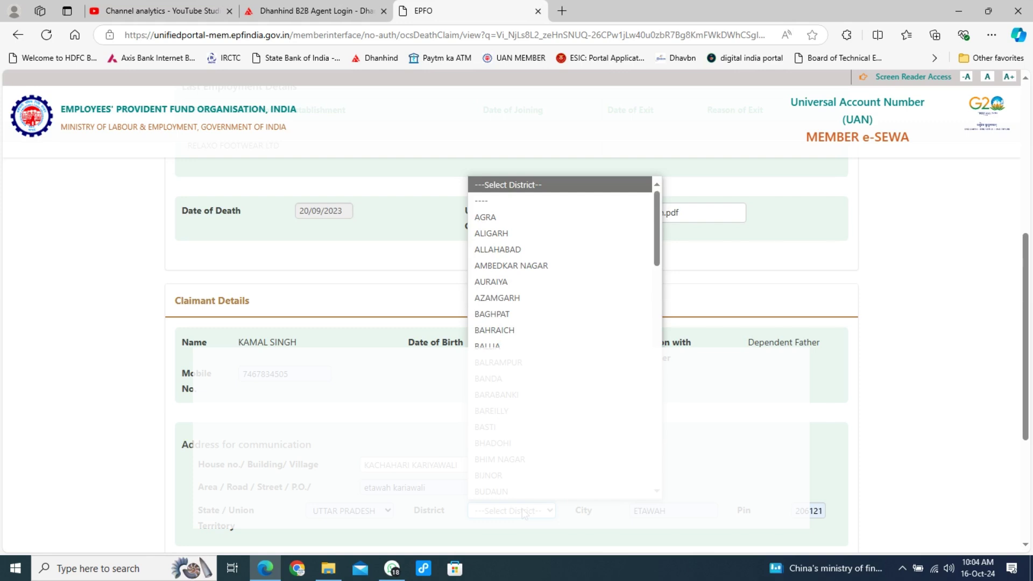
pyautogui.scroll(-2, 521, 511)
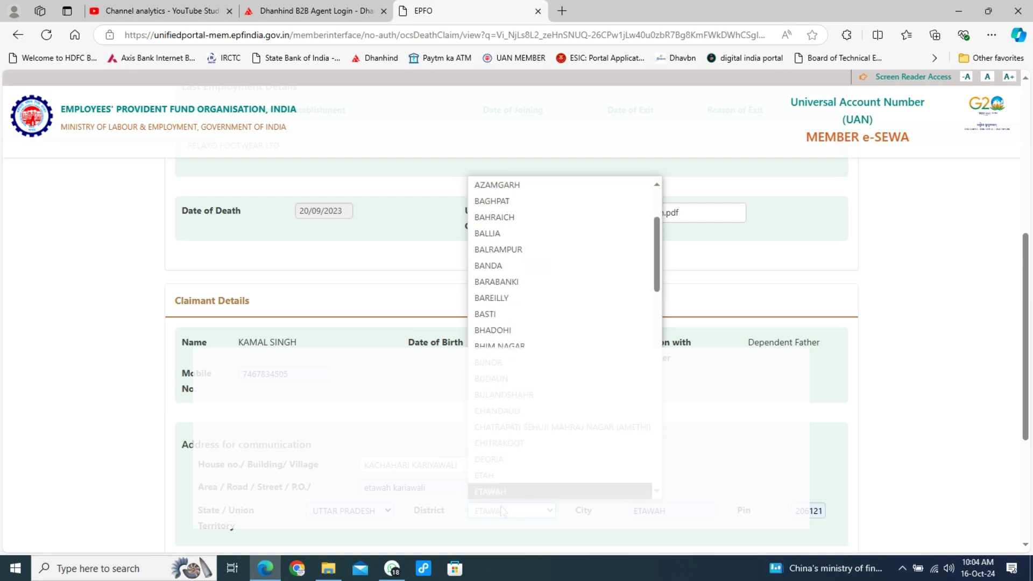
pyautogui.write('etawah')
pyautogui.press('Return')
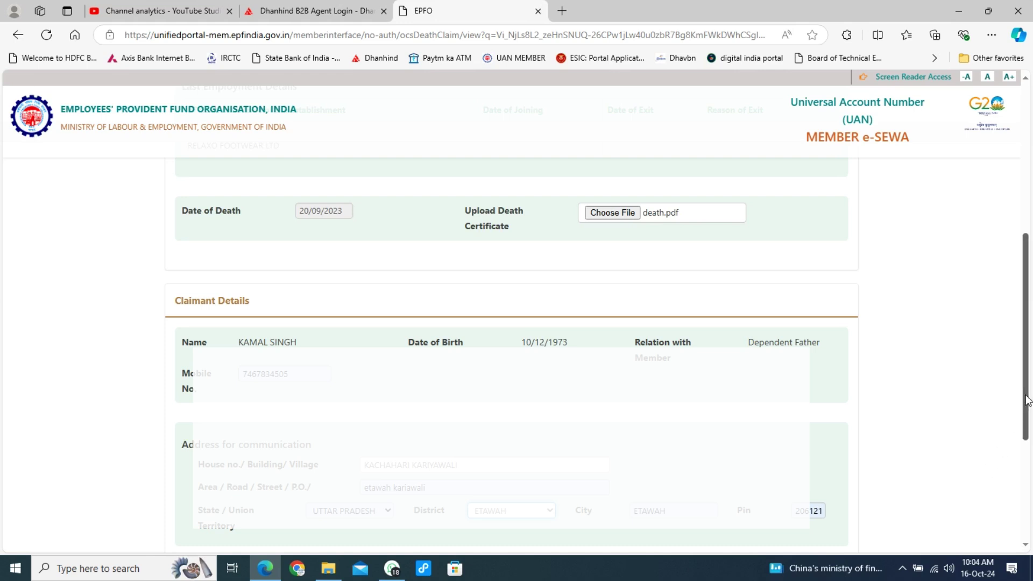
# - Enter the bank account number and IFSC, fetching bank name State Bank of India, Chakar Nagar
pyautogui.moveTo(1028, 401); pyautogui.dragTo(1009, 518)
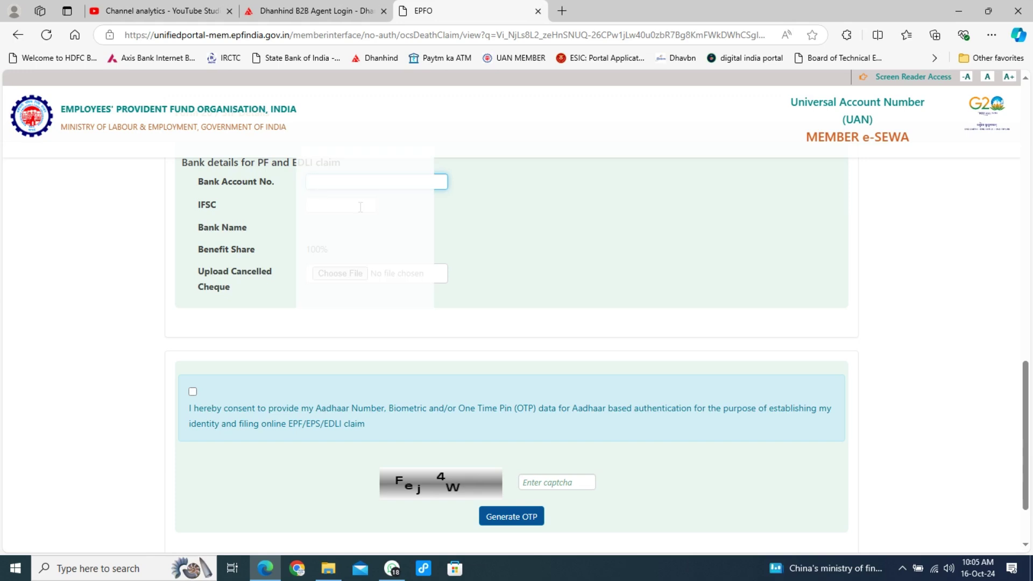
pyautogui.click(340, 205)
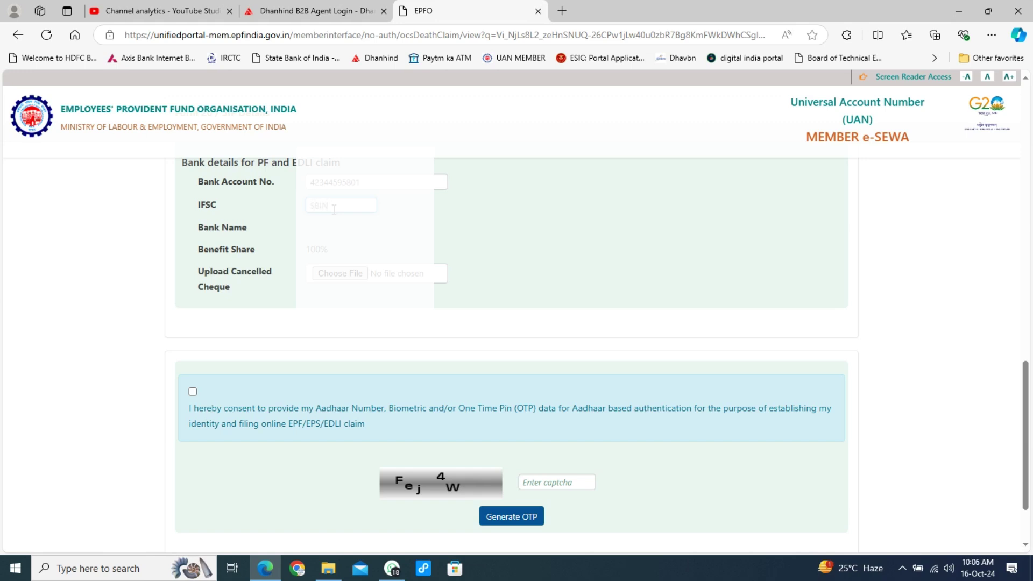
pyautogui.click(337, 242)
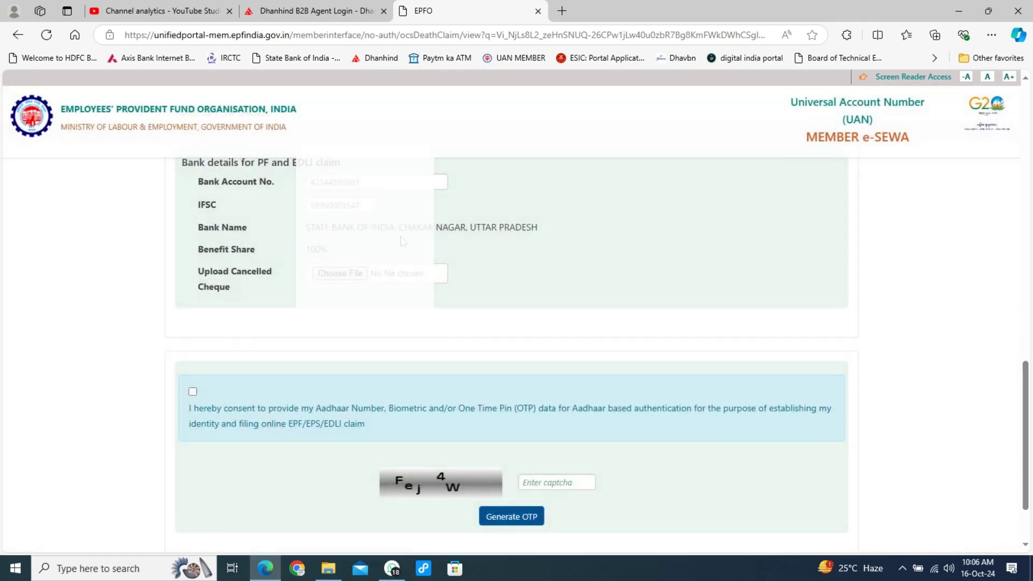
# - Attach cheque.pdf as the cancelled cheque and tick the Aadhaar authentication consent
pyautogui.click(348, 277)
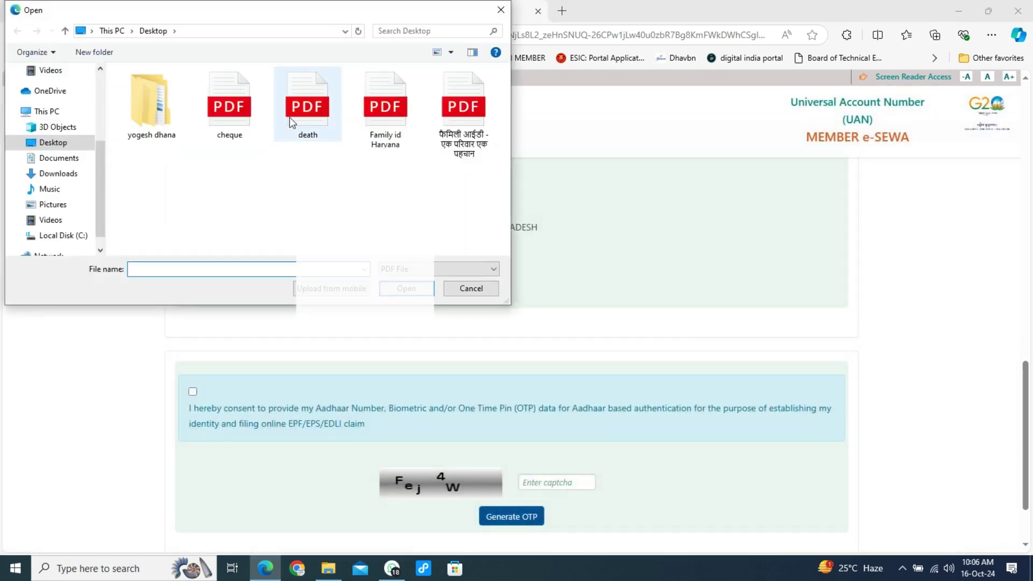
pyautogui.click(229, 107)
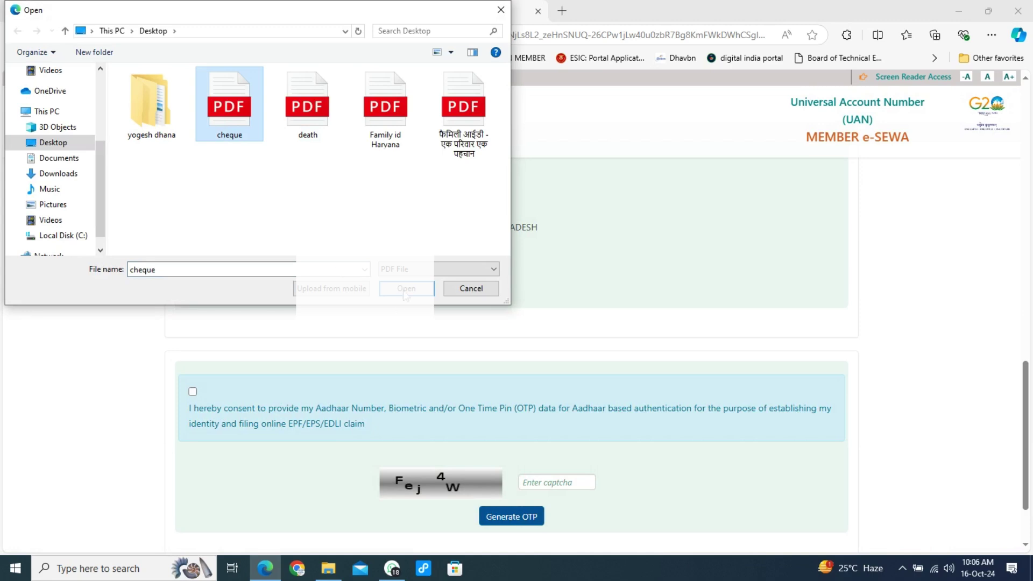
pyautogui.click(406, 289)
pyautogui.click(193, 391)
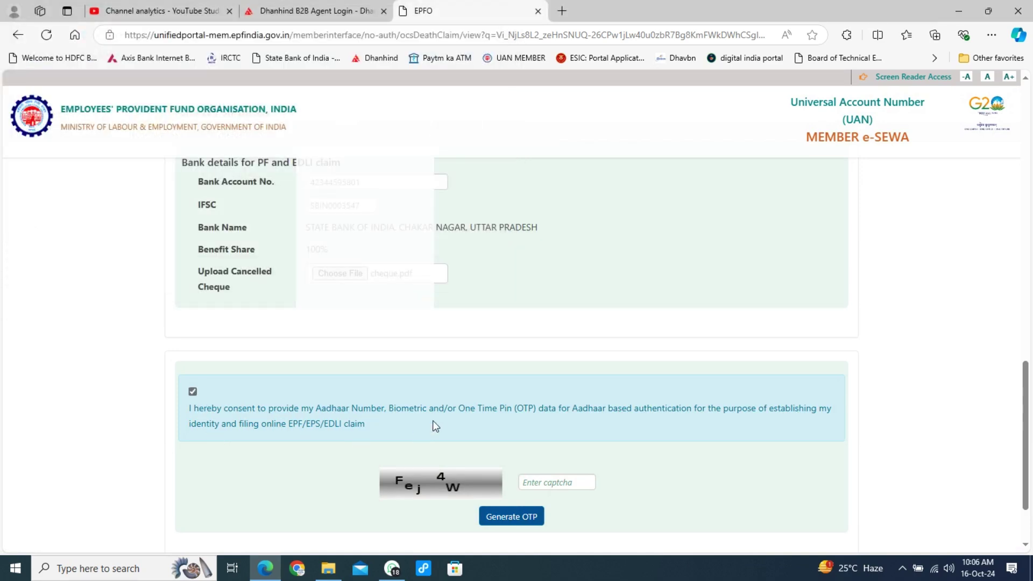
# - Enter the captcha code, correcting the mistyped characters
pyautogui.scroll(-3, 436, 420)
pyautogui.click(550, 392)
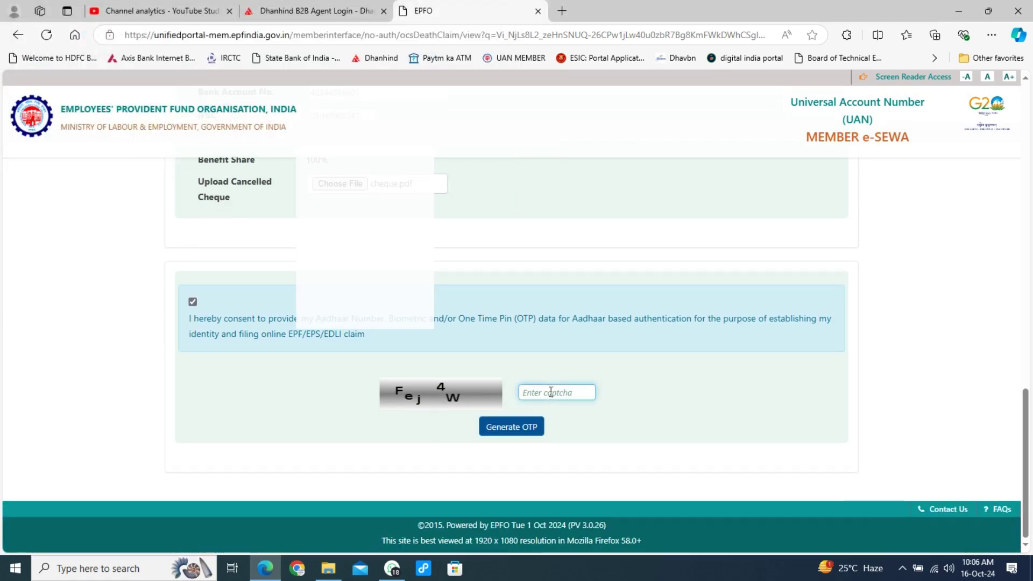
pyautogui.write('fE')
pyautogui.press('BackSpace')
pyautogui.press('BackSpace')
pyautogui.write('f')
pyautogui.press('BackSpace')
pyautogui.write('Fe')
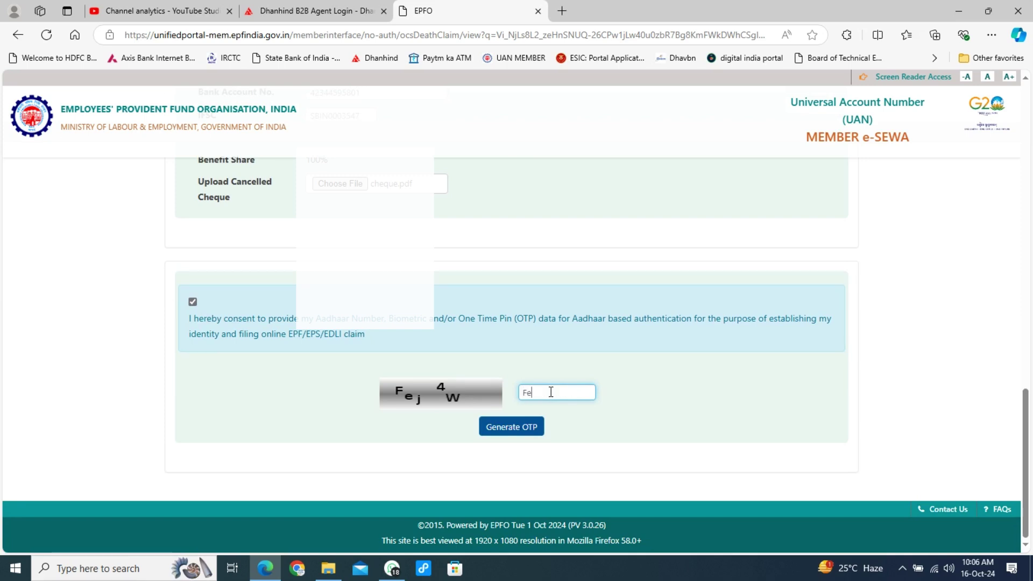
pyautogui.write('j4W')
# - Generate an OTP, enter it, and submit the death claim
pyautogui.click(503, 431)
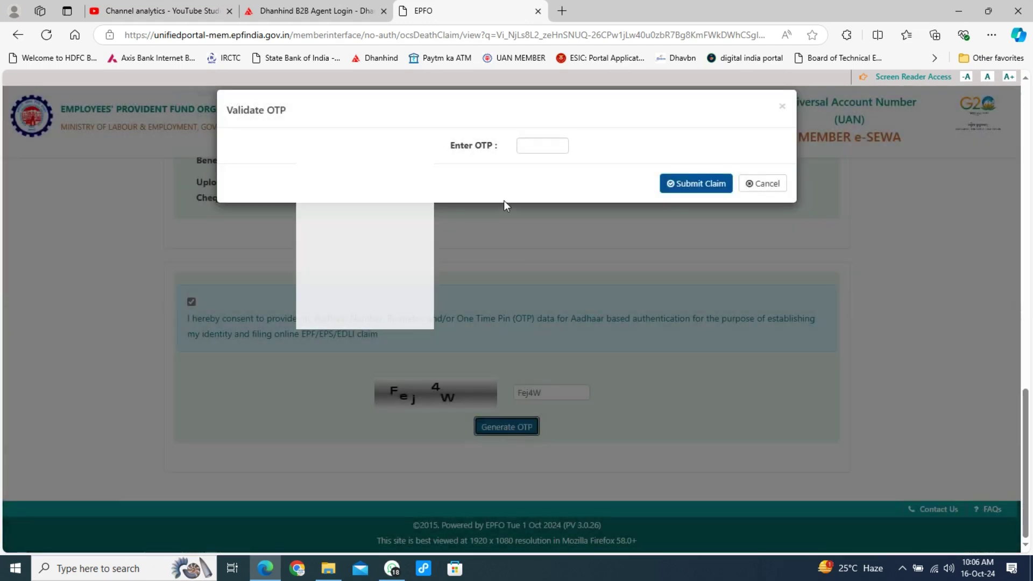
pyautogui.click(542, 147)
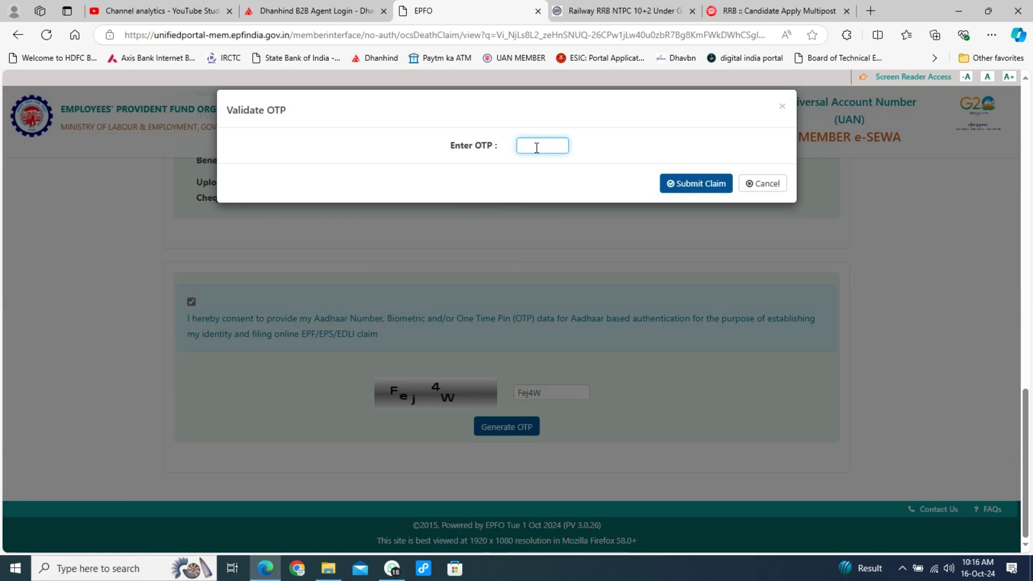
pyautogui.write('••••••')
pyautogui.click(699, 187)
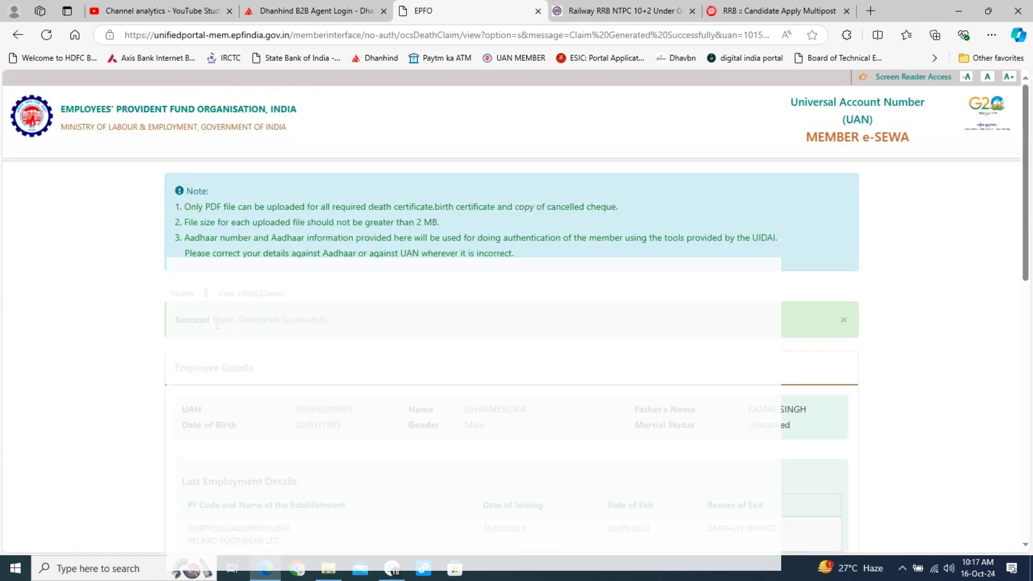
# - From View Filed Claims, start eSign for the un-signed Form 20 & Form 5IF claim
pyautogui.click(254, 299)
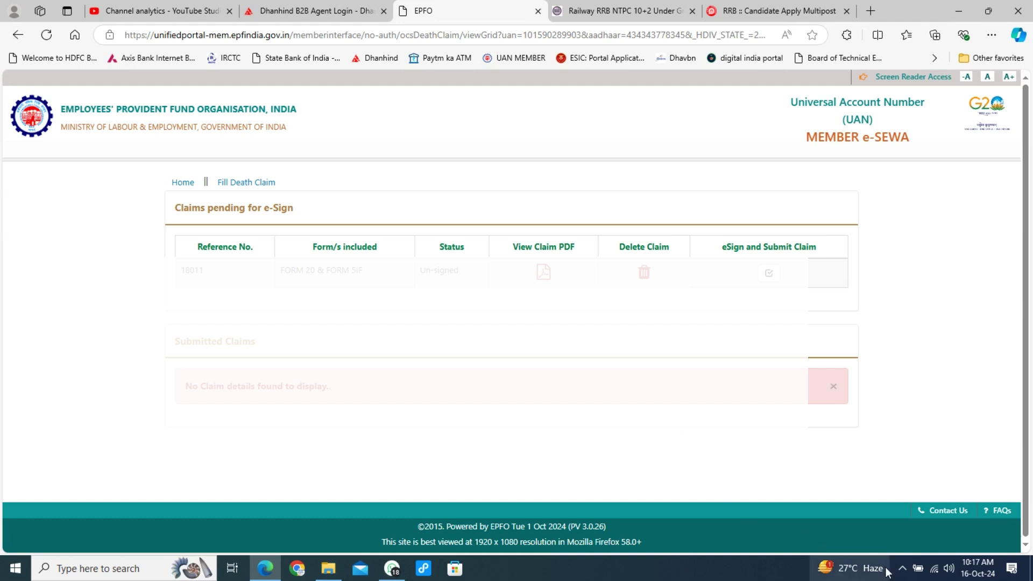
pyautogui.click(902, 569)
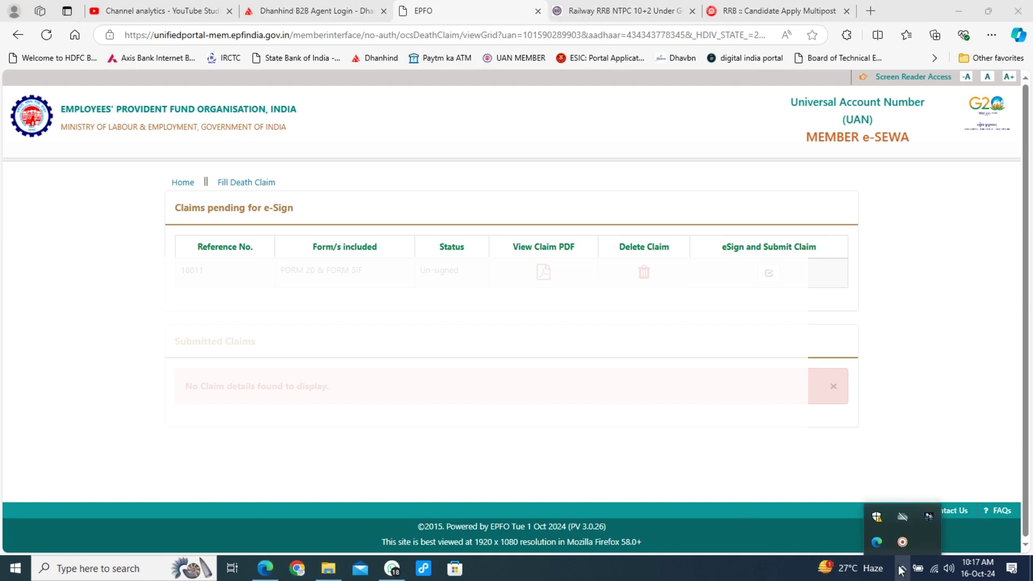
pyautogui.click(903, 569)
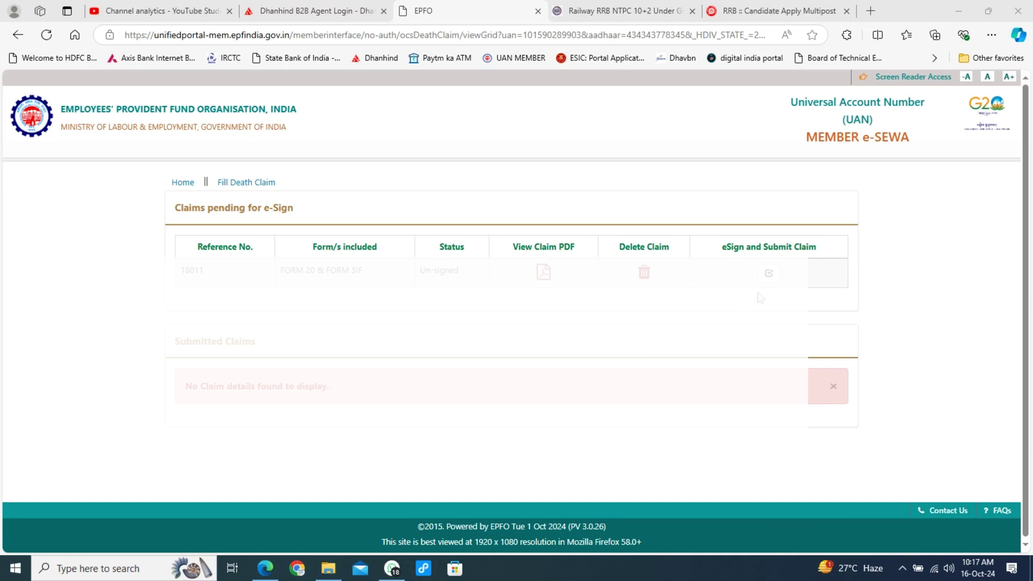
pyautogui.click(769, 274)
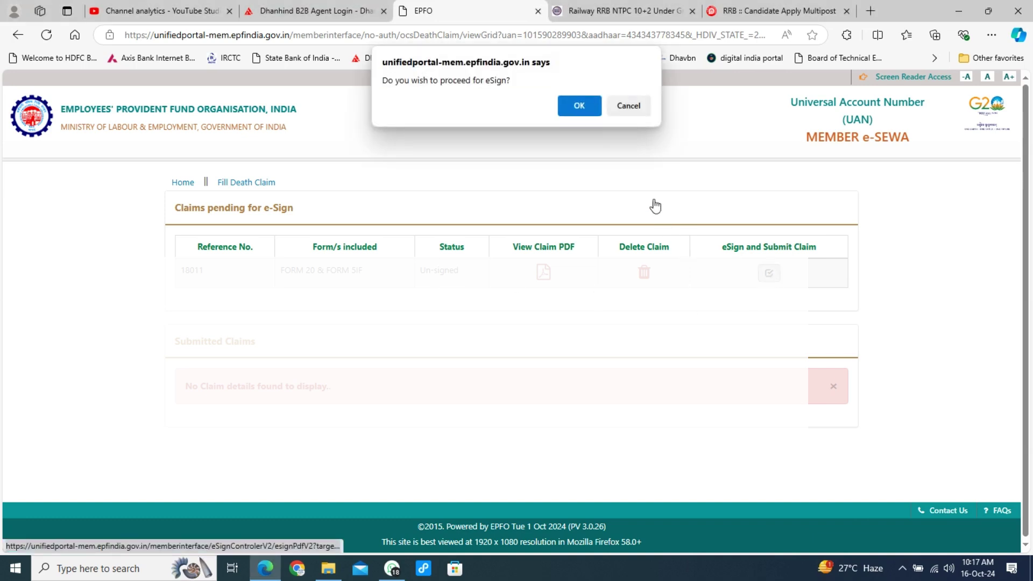
# - Confirm the eSign prompt, give e-KYC consent on C-DAC, and start entering the Aadhaar number
pyautogui.click(585, 106)
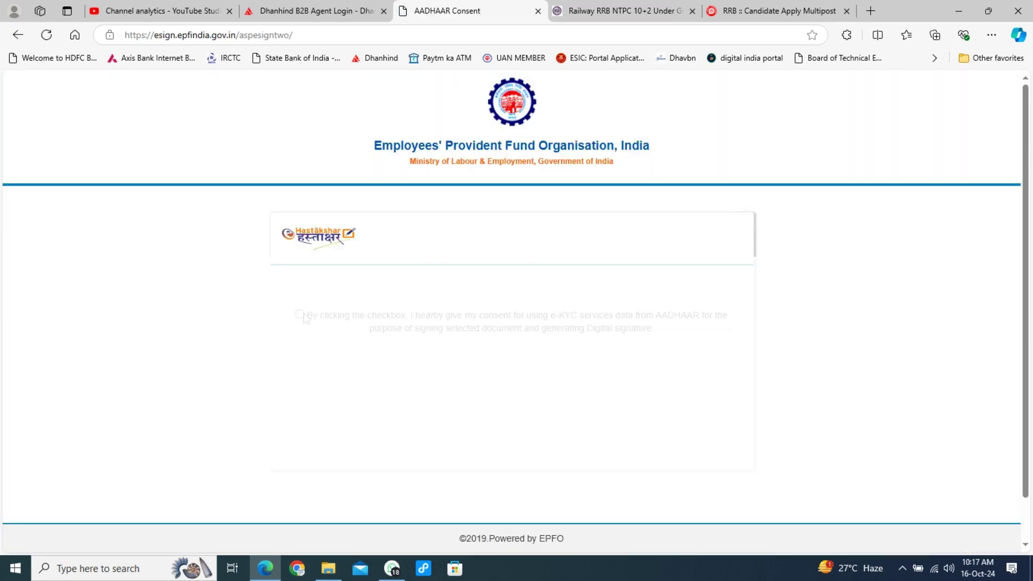
pyautogui.click(300, 315)
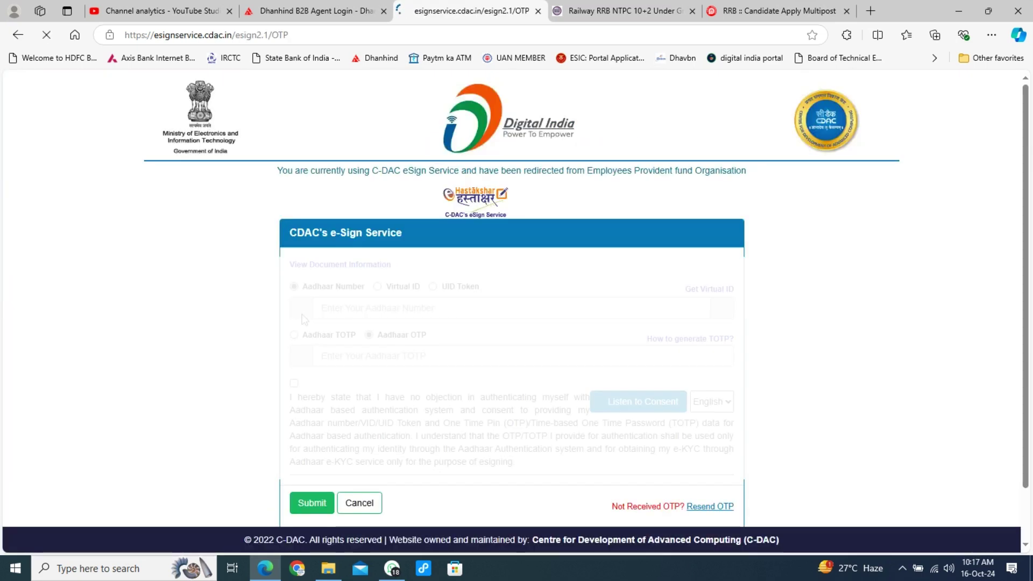
pyautogui.click(379, 306)
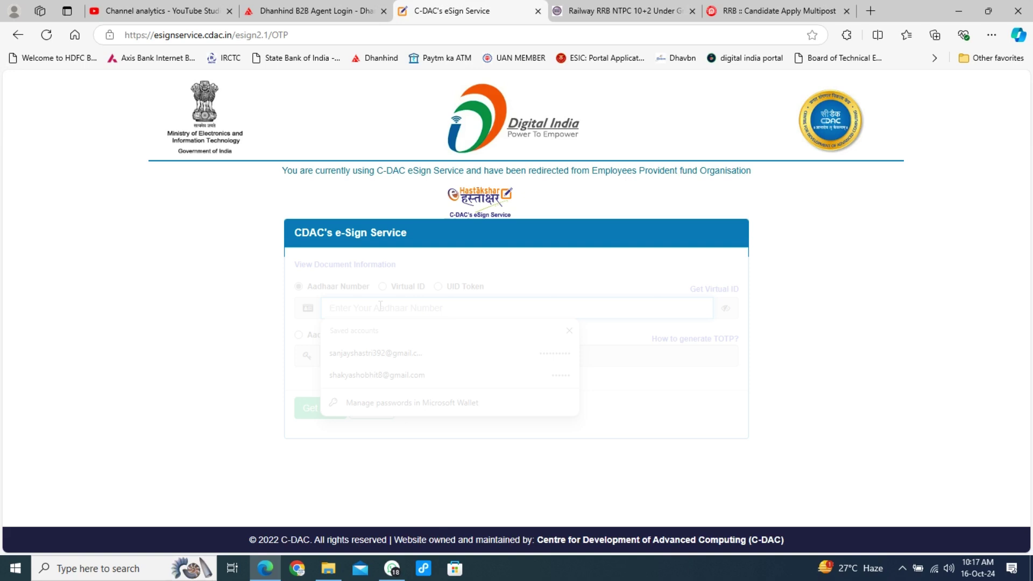
pyautogui.write('1')
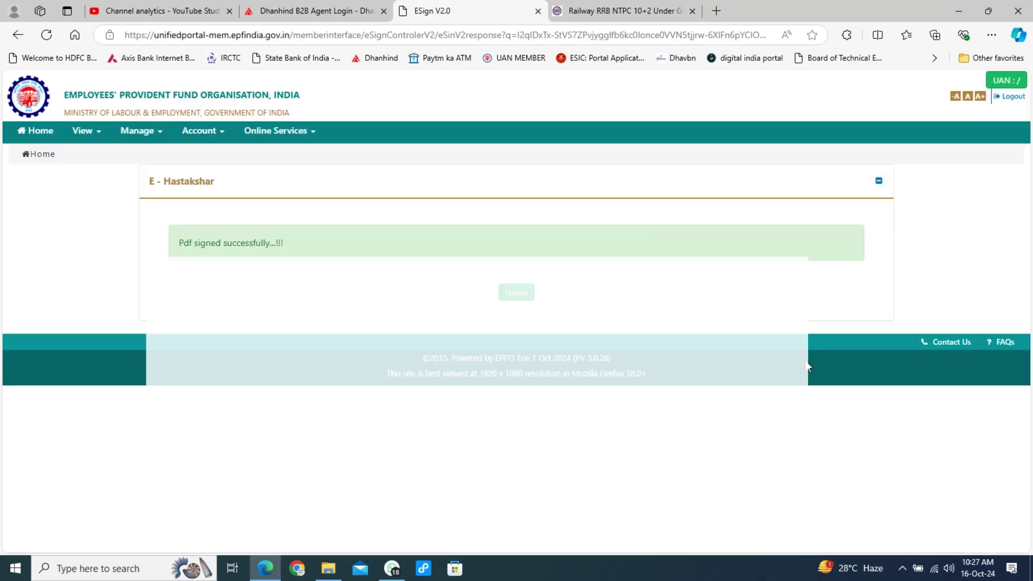